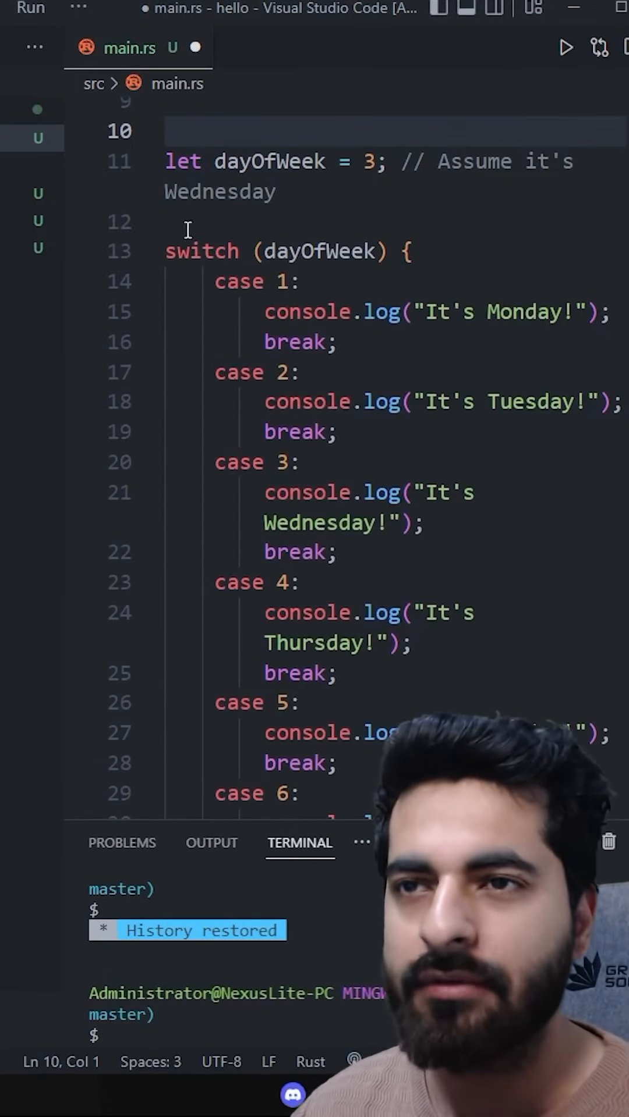
# Declare let day_of_week = 3; and start a match day_of_week block with its braces.
pyautogui.moveTo(165, 252); pyautogui.dragTo(387, 497)
pyautogui.click(387, 497)
pyautogui.moveTo(213, 162); pyautogui.dragTo(377, 162)
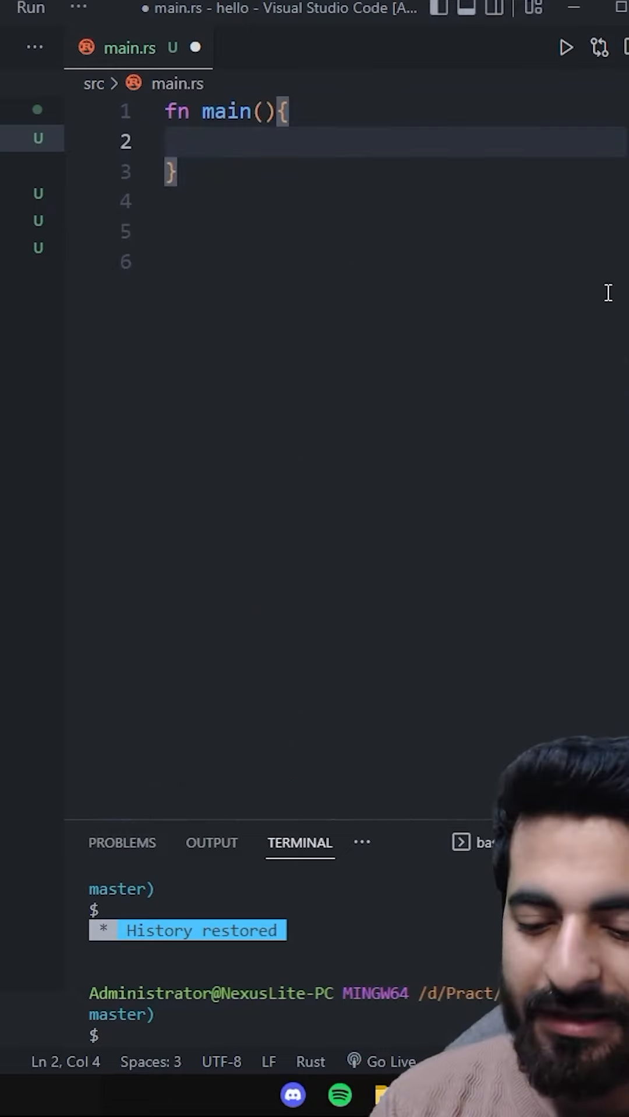
pyautogui.write('match')
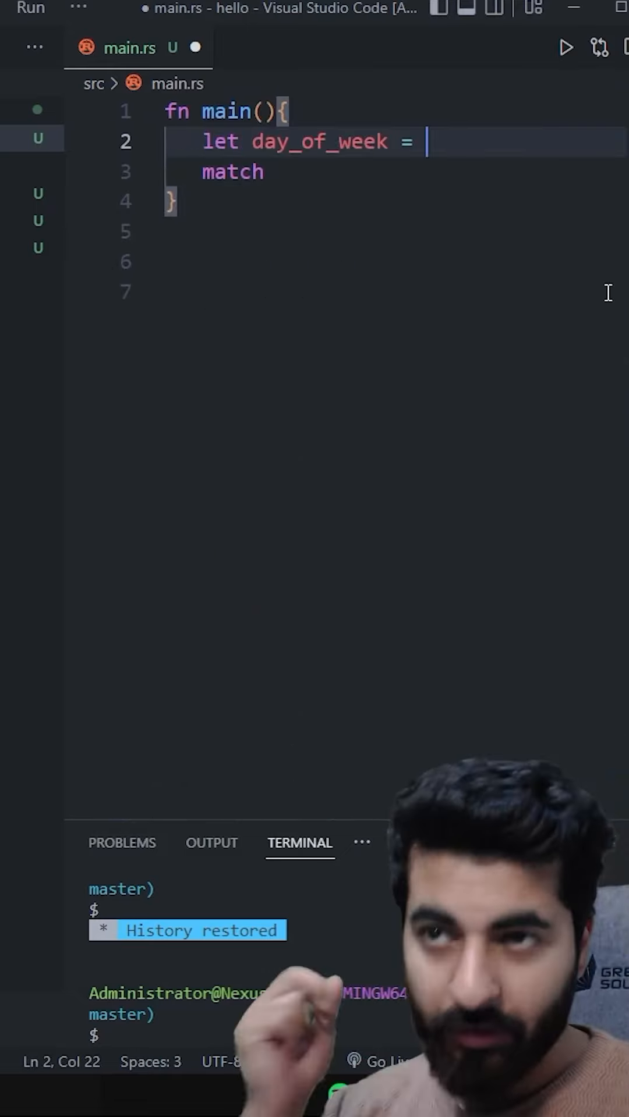
pyautogui.write('3;')
pyautogui.press('Return')
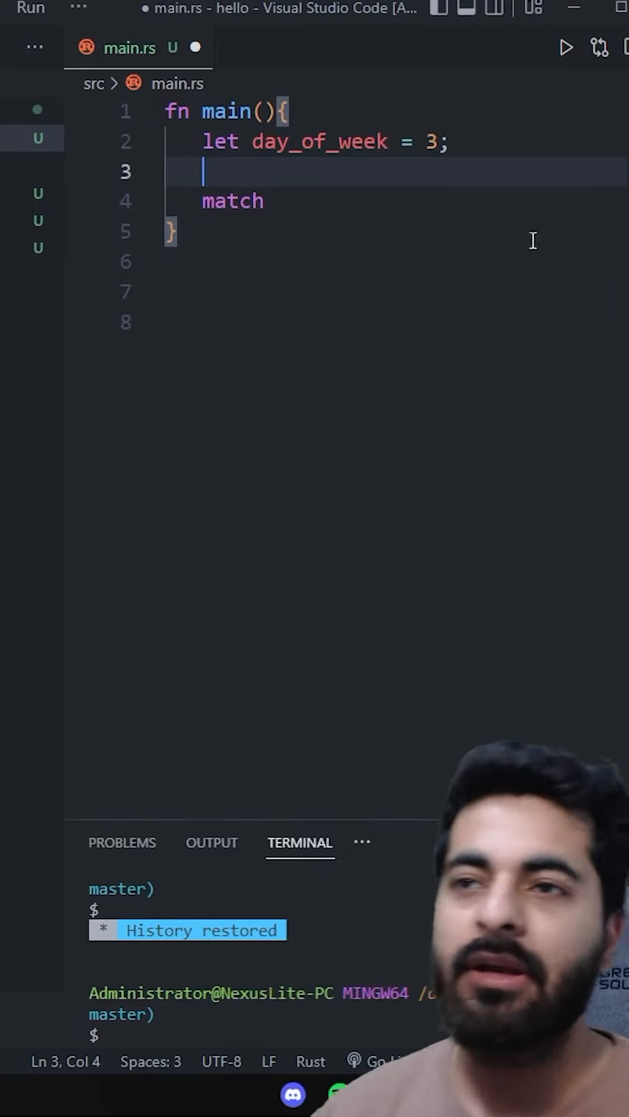
pyautogui.click(293, 145)
pyautogui.click(312, 144)
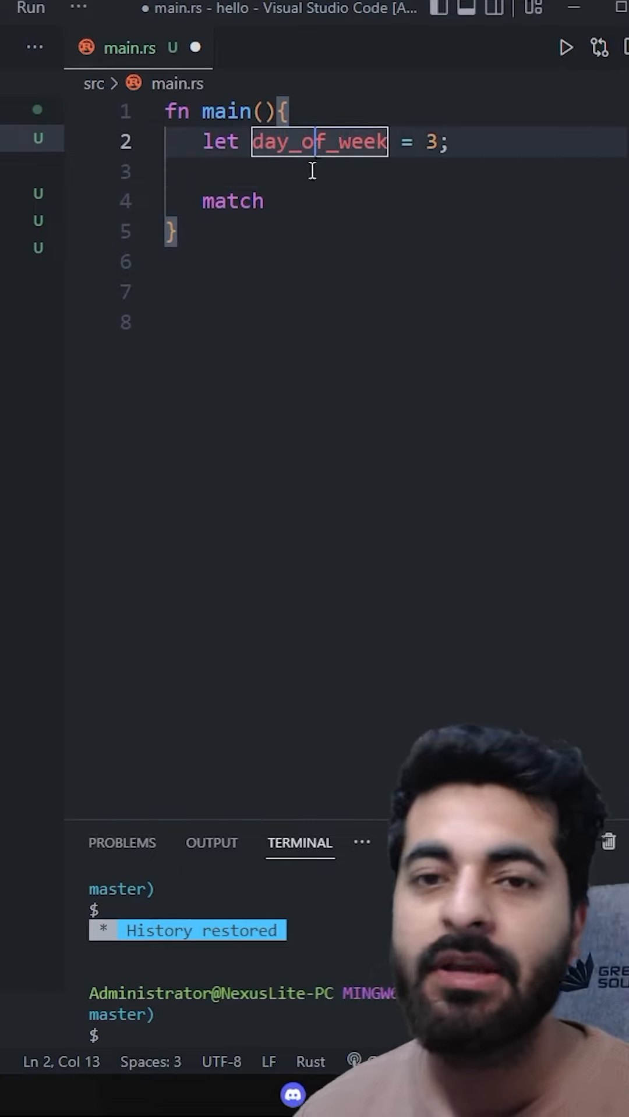
pyautogui.click(304, 210)
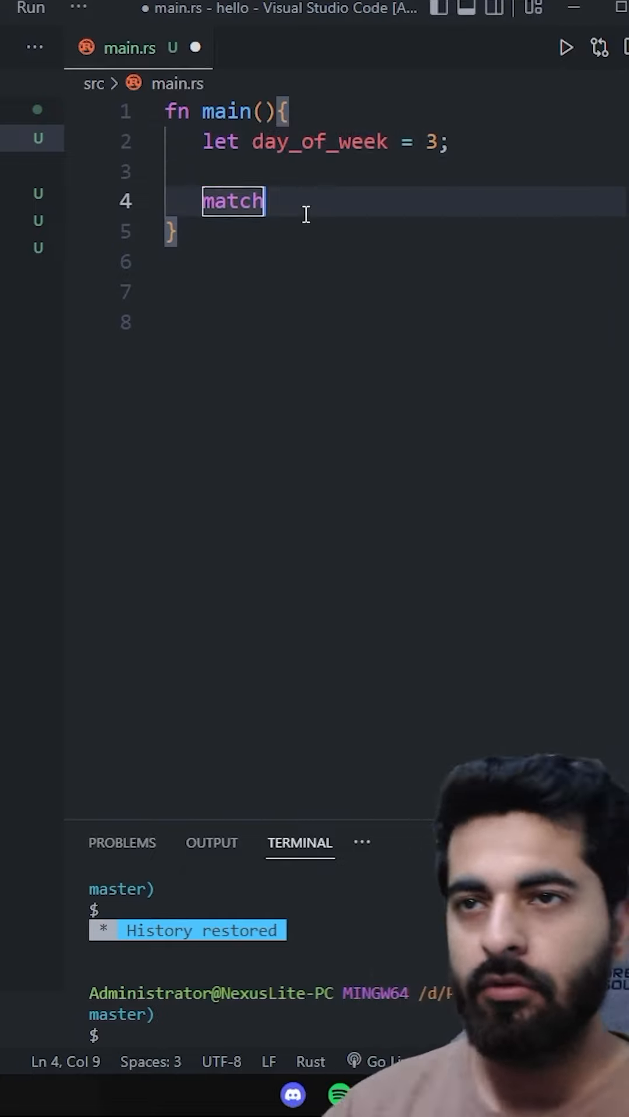
pyautogui.doubleClick(319, 141)
pyautogui.hotkey('ctrl', 'c')
pyautogui.click(288, 203)
pyautogui.hotkey('ctrl', 'v')
pyautogui.write('{')
pyautogui.press('Return')
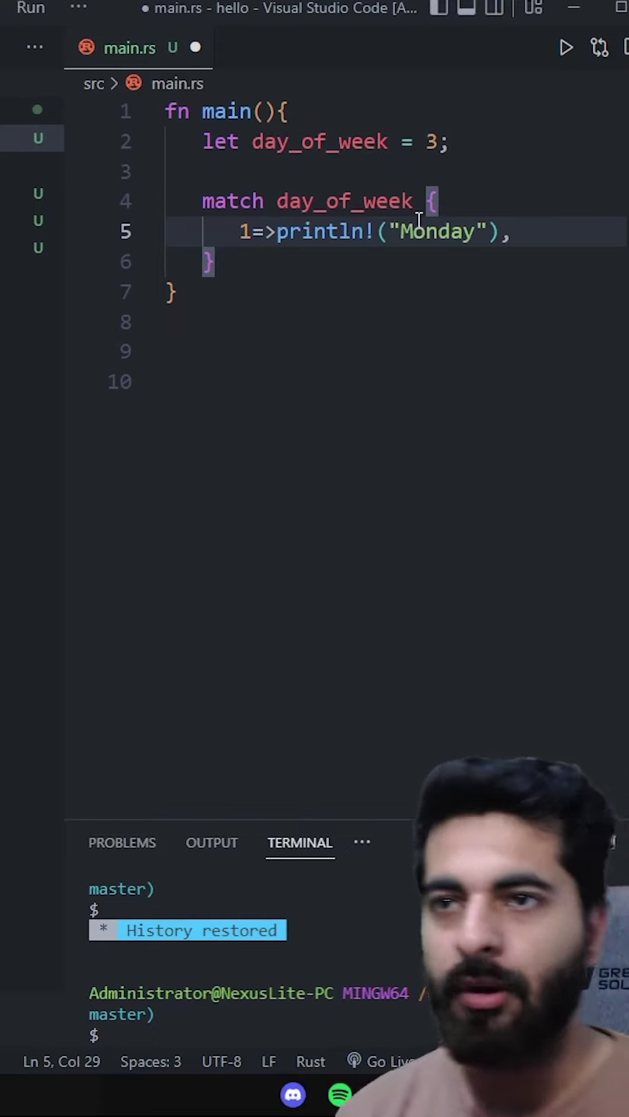
# Duplicate the Monday arm into Tuesday, Wednesday and a wildcard Other arm, then save main.rs.
pyautogui.hotkey('shift', 'alt', 'Down')
pyautogui.hotkey('shift', 'alt', 'Down')
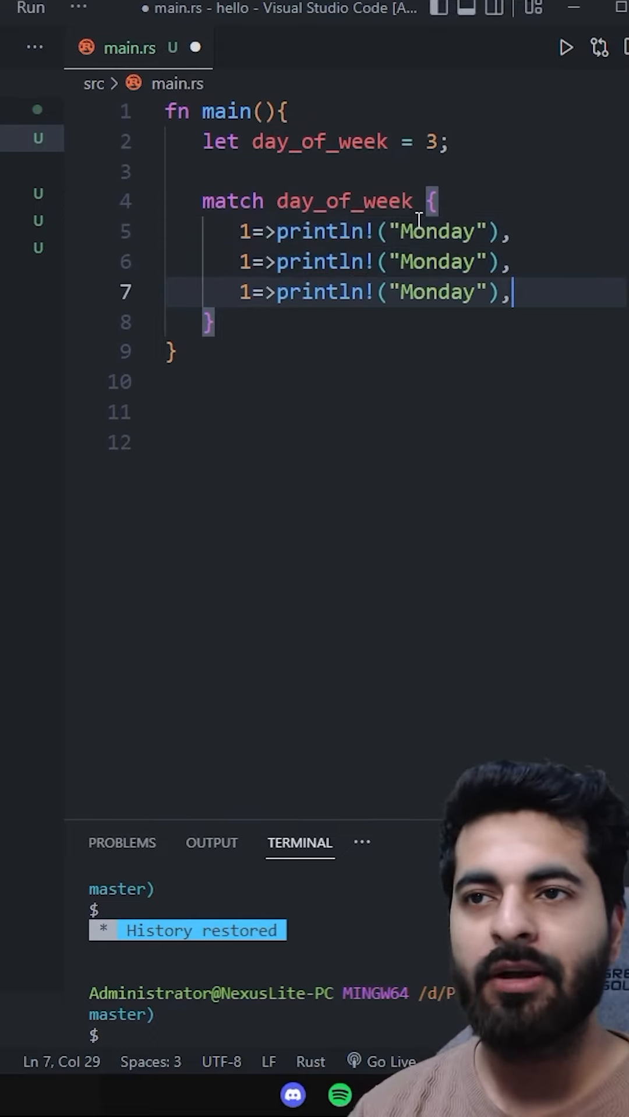
pyautogui.hotkey('shift', 'alt', 'Down')
pyautogui.press('Up')
pyautogui.hotkey('ctrl', 'Left')
pyautogui.hotkey('ctrl', 'Left')
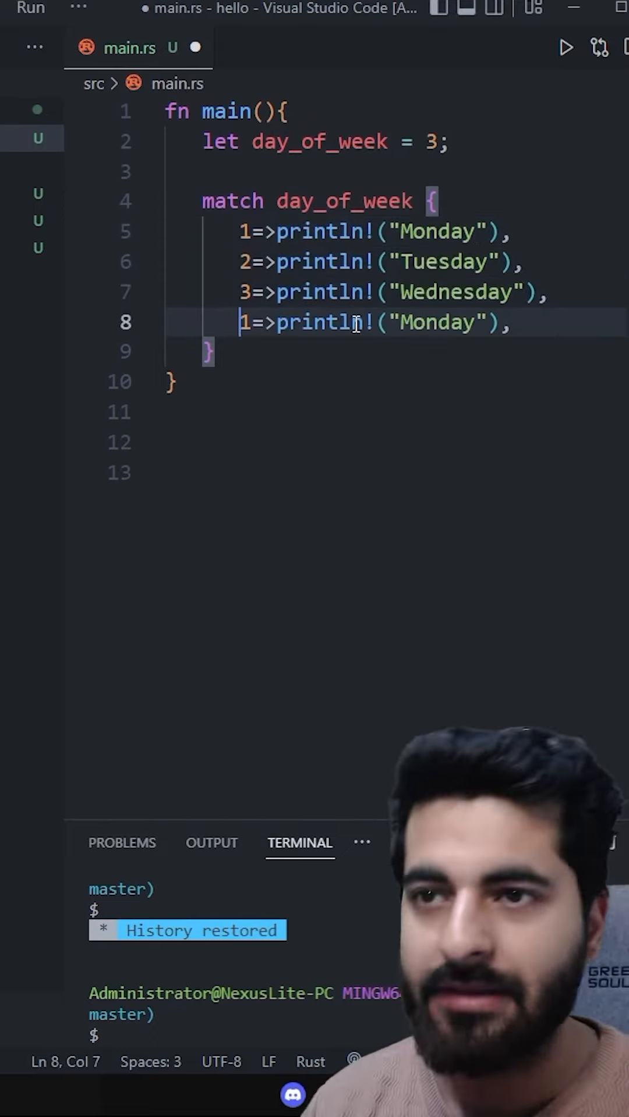
pyautogui.write('_')
pyautogui.press('Escape')
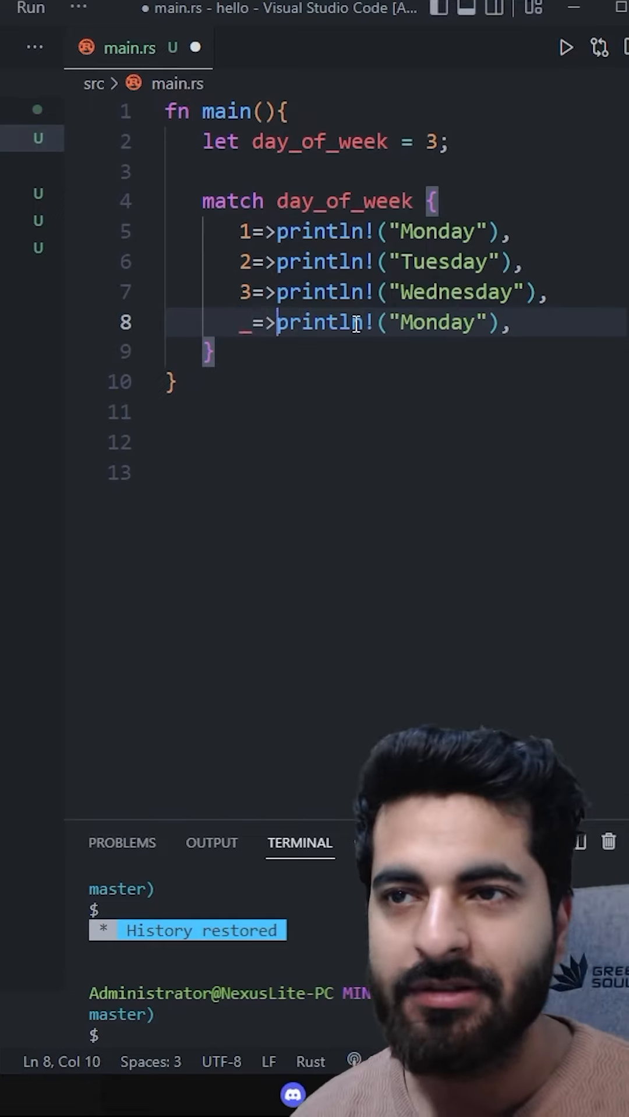
pyautogui.hotkey('ctrl', 'Right')
pyautogui.hotkey('ctrl', 'Right')
pyautogui.hotkey('ctrl', 'Right')
pyautogui.hotkey('ctrl', 'shift', 'Left')
pyautogui.write('O')
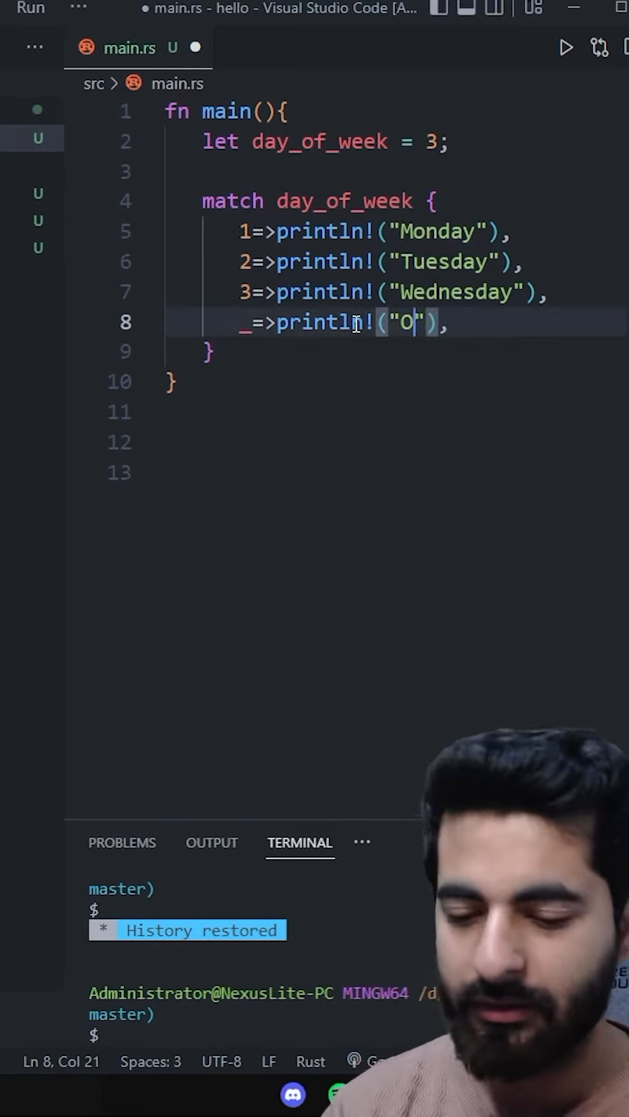
pyautogui.hotkey('ctrl', 's')
pyautogui.click(360, 863)
pyautogui.write('cargo ruyn')
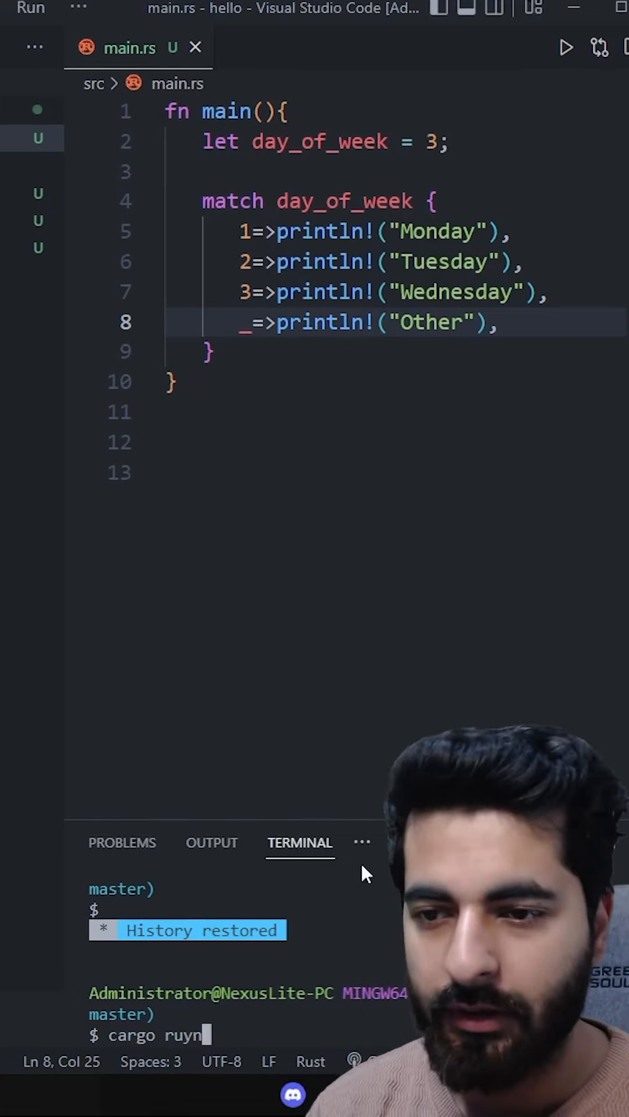
pyautogui.press('BackSpace')
pyautogui.write('n')
# Run cargo run printing Wednesday, then comment out the Wednesday and wildcard arms.
pyautogui.press('Return')
pyautogui.moveTo(360, 824); pyautogui.dragTo(360, 411)
pyautogui.click(246, 293)
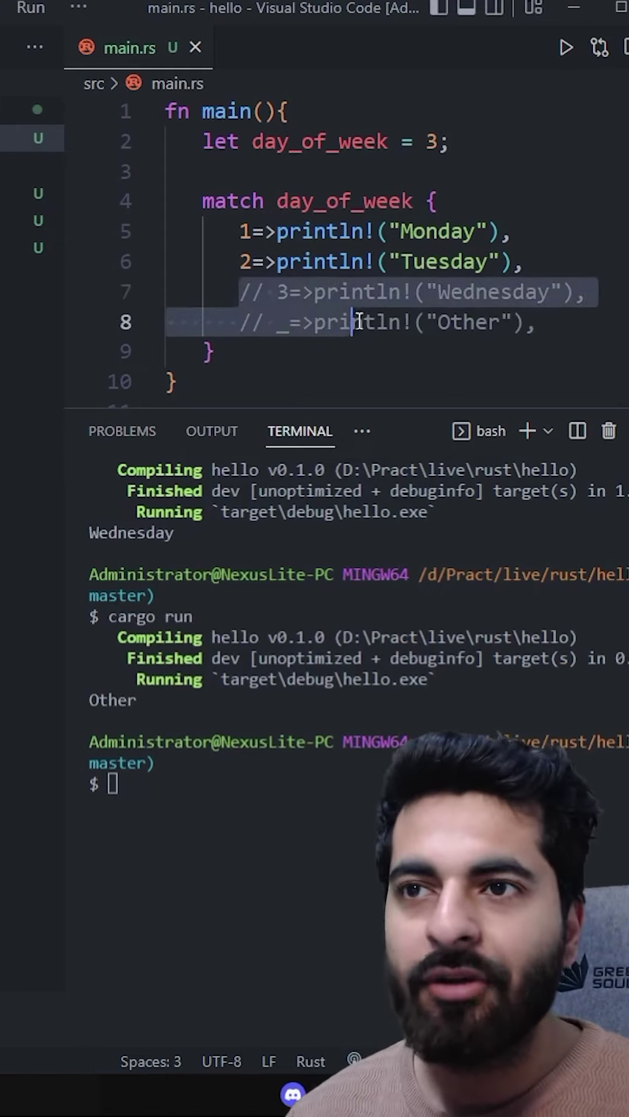
pyautogui.click(355, 323)
pyautogui.moveTo(240, 232); pyautogui.dragTo(365, 262)
# Review the Monday/Tuesday arms and commented wildcard arm, then return to the terminal prompt.
pyautogui.click(365, 262)
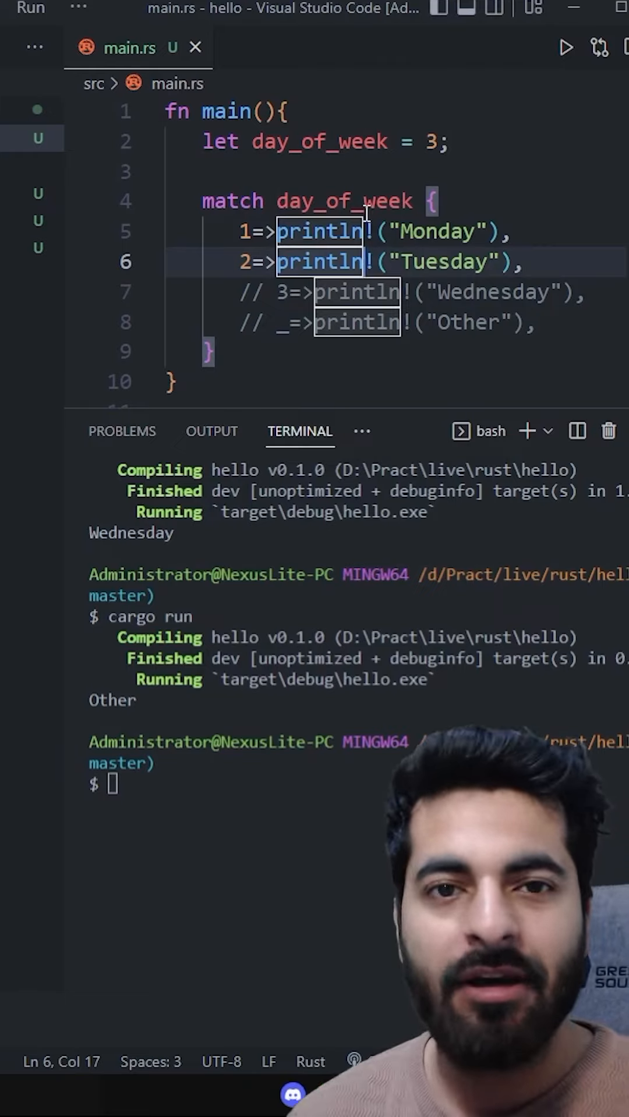
pyautogui.click(256, 294)
pyautogui.click(357, 294)
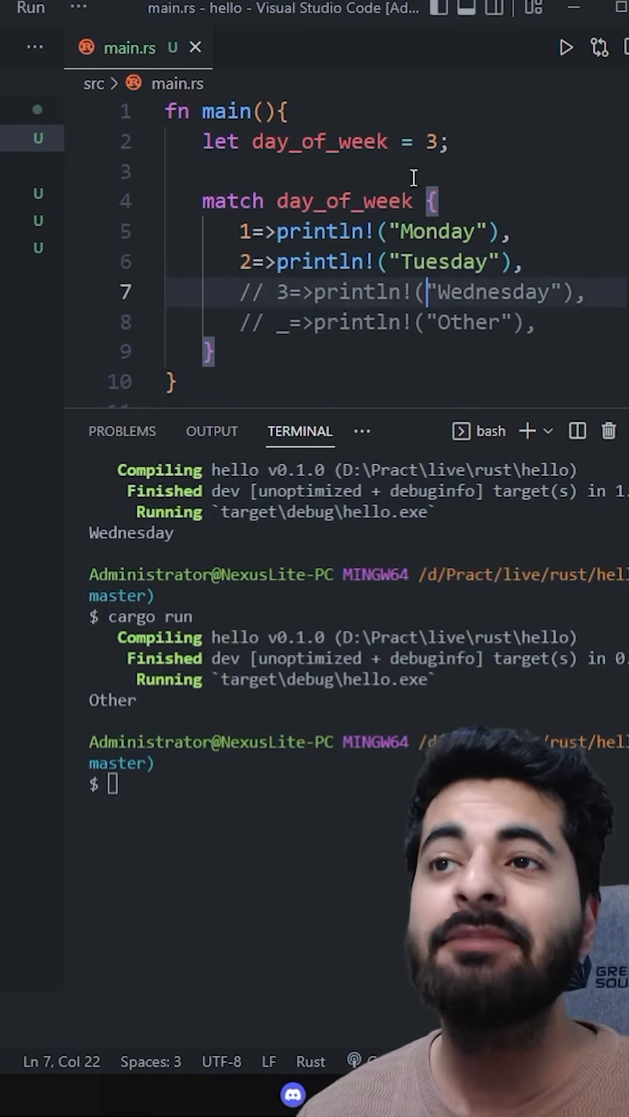
pyautogui.click(463, 140)
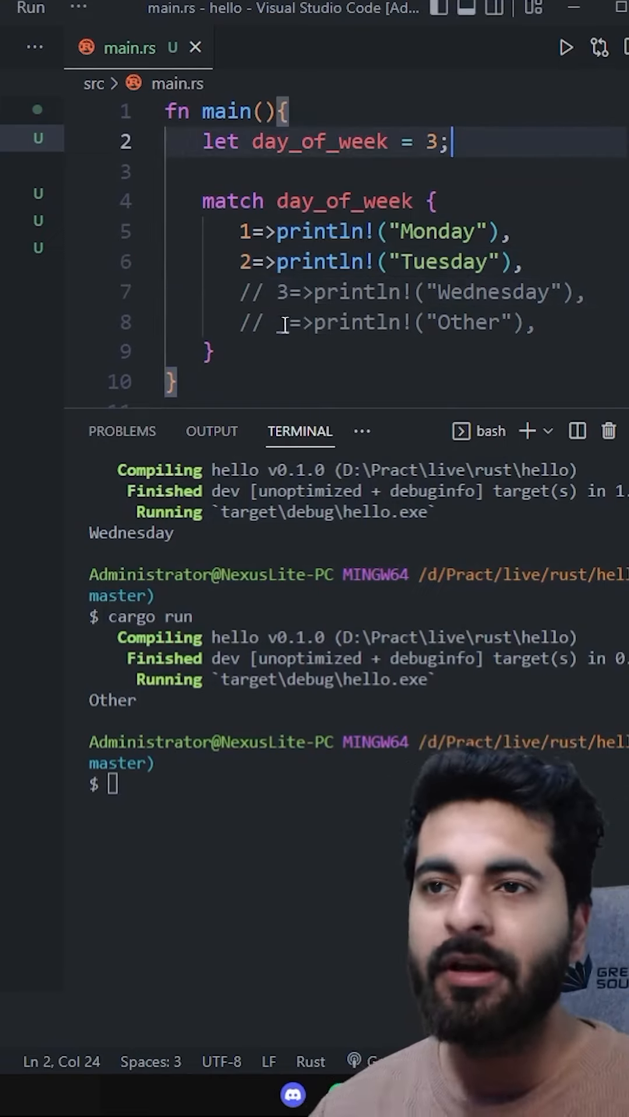
pyautogui.click(515, 350)
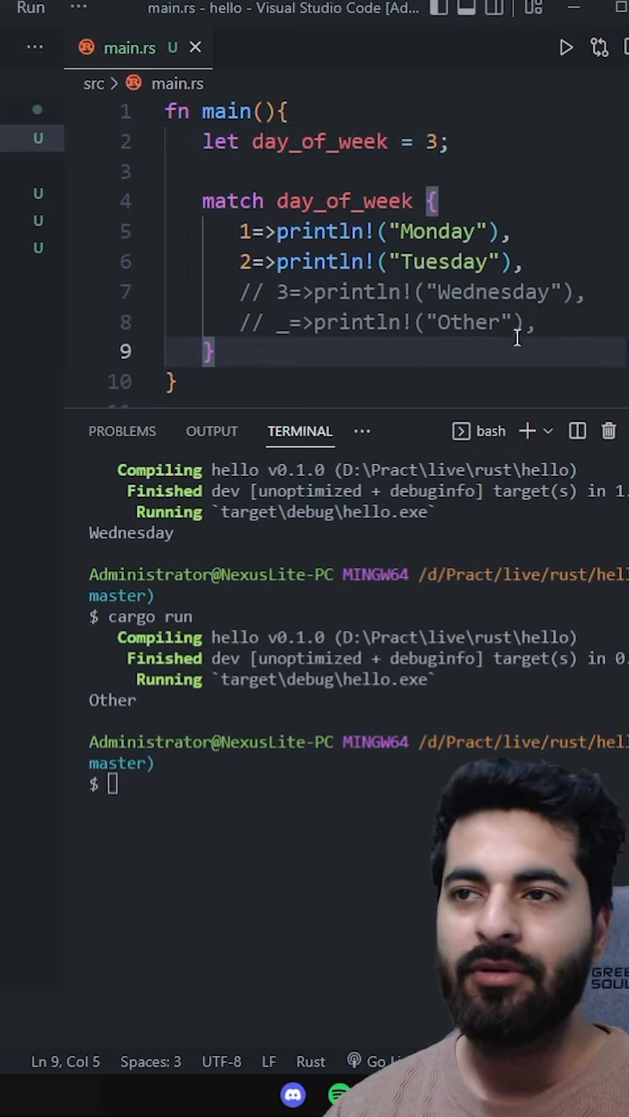
pyautogui.moveTo(523, 322); pyautogui.dragTo(266, 322)
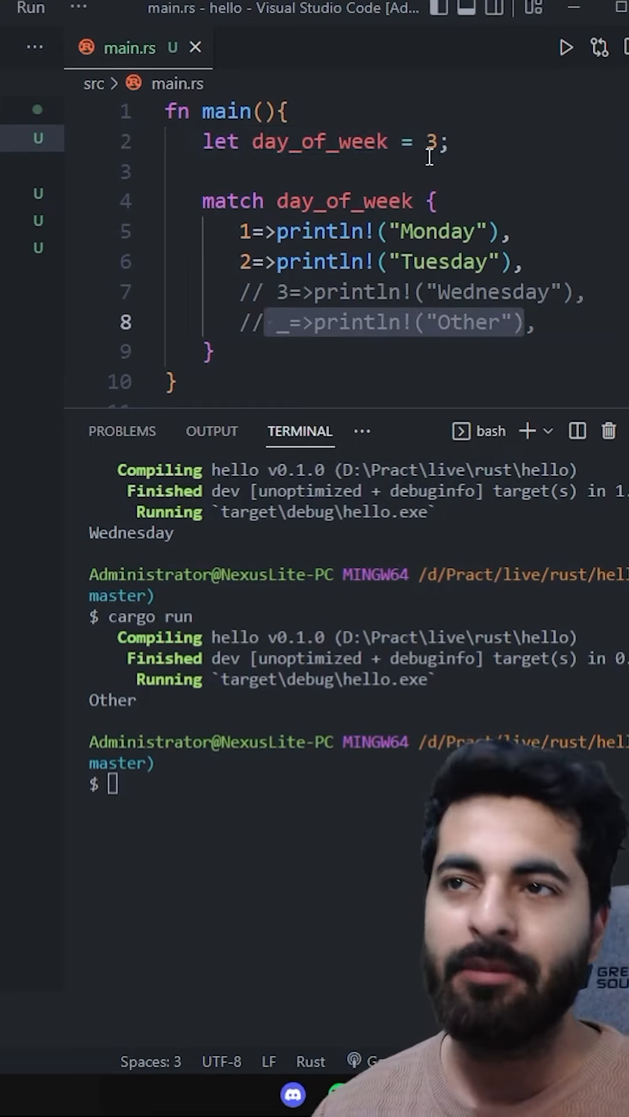
pyautogui.click(130, 955)
pyautogui.write('cargo run')
# Rerun cargo run and highlight the non-exhaustive patterns, not covered error E0004.
pyautogui.press('Return')
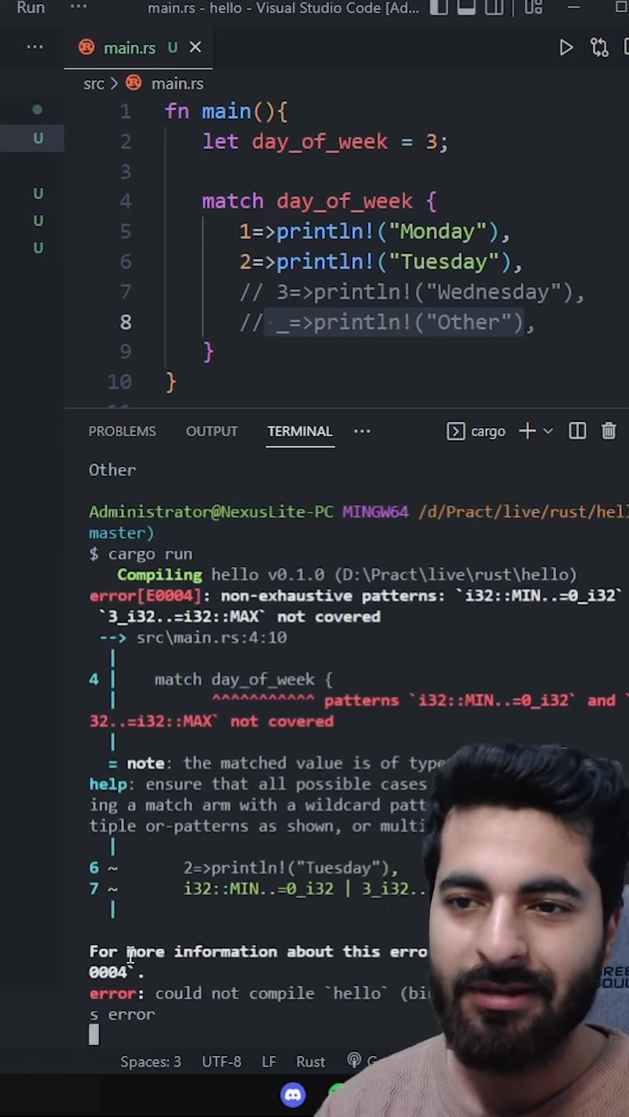
pyautogui.moveTo(214, 532); pyautogui.dragTo(422, 535)
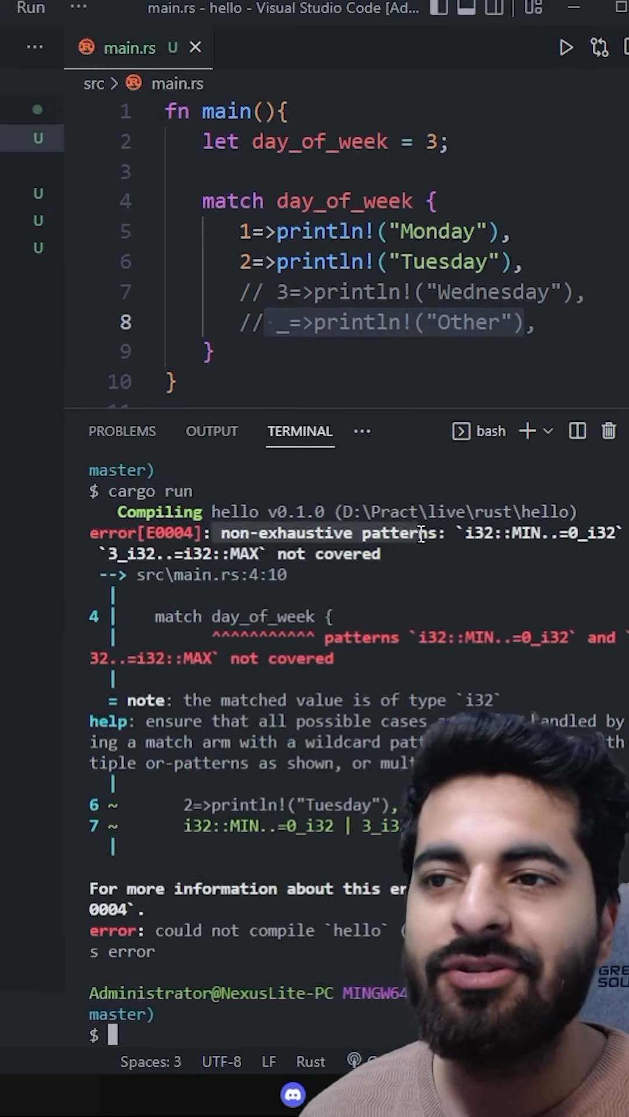
pyautogui.moveTo(277, 556); pyautogui.dragTo(422, 554)
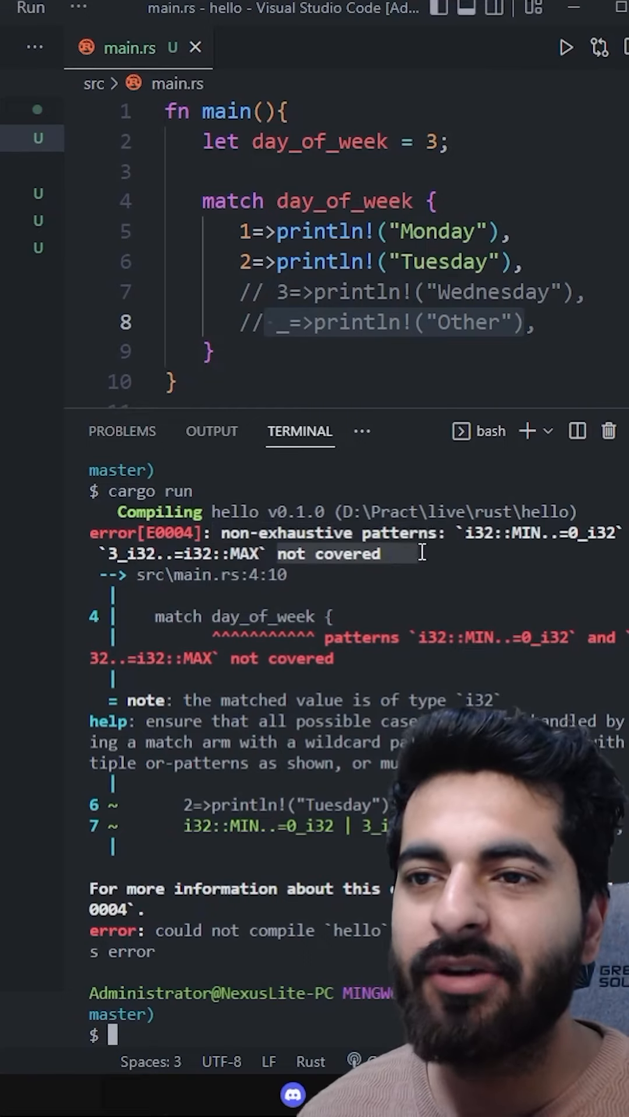
pyautogui.click(422, 555)
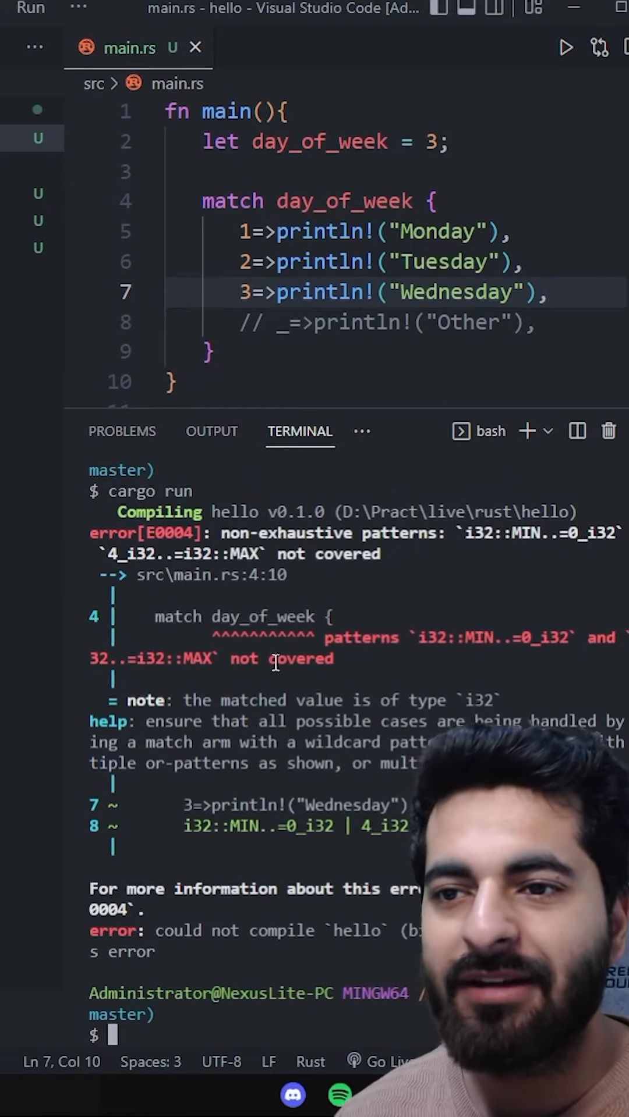
pyautogui.click(384, 322)
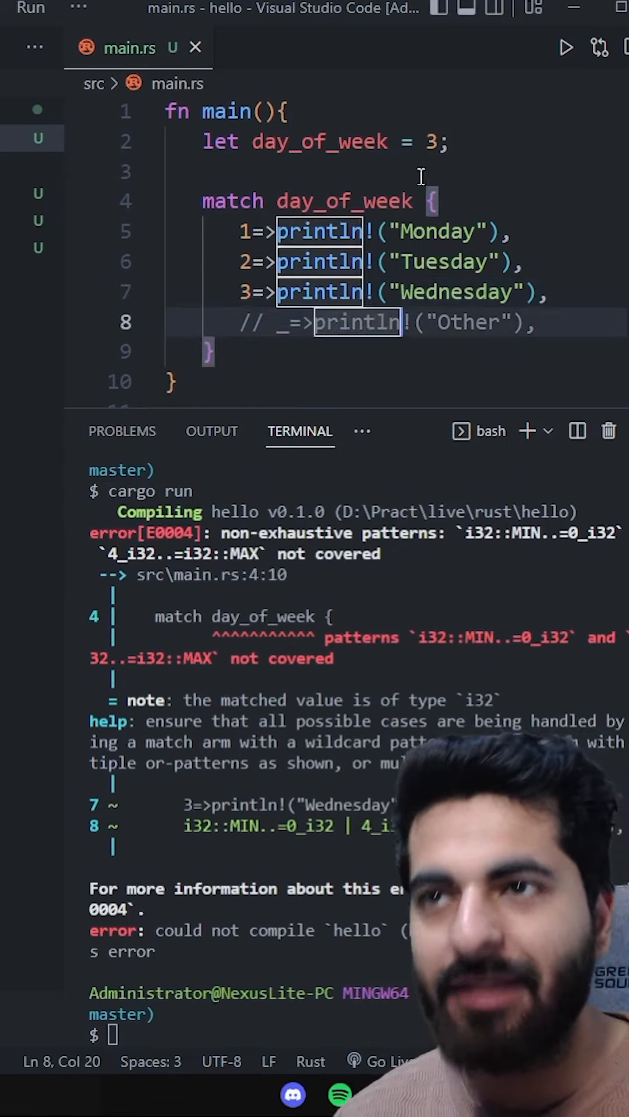
# Change day_of_week to true with true/false arms, comment out Wednesday, save and run.
pyautogui.click(437, 141)
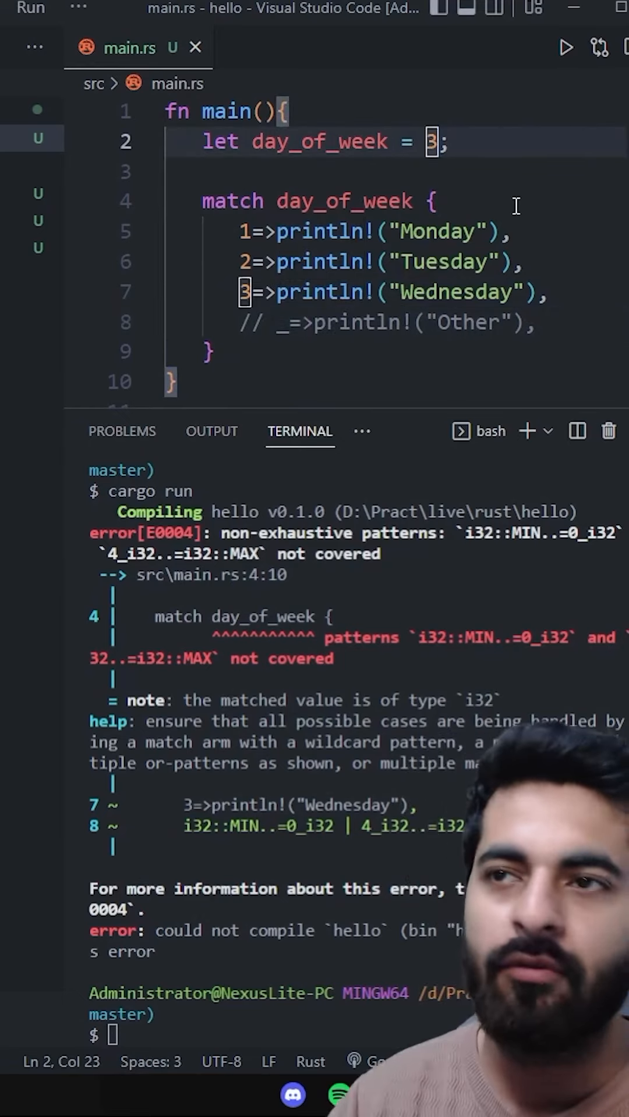
pyautogui.click(381, 262)
pyautogui.write('false')
pyautogui.press('Down')
pyautogui.hotkey('ctrl', '/')
pyautogui.hotkey('ctrl', 's')
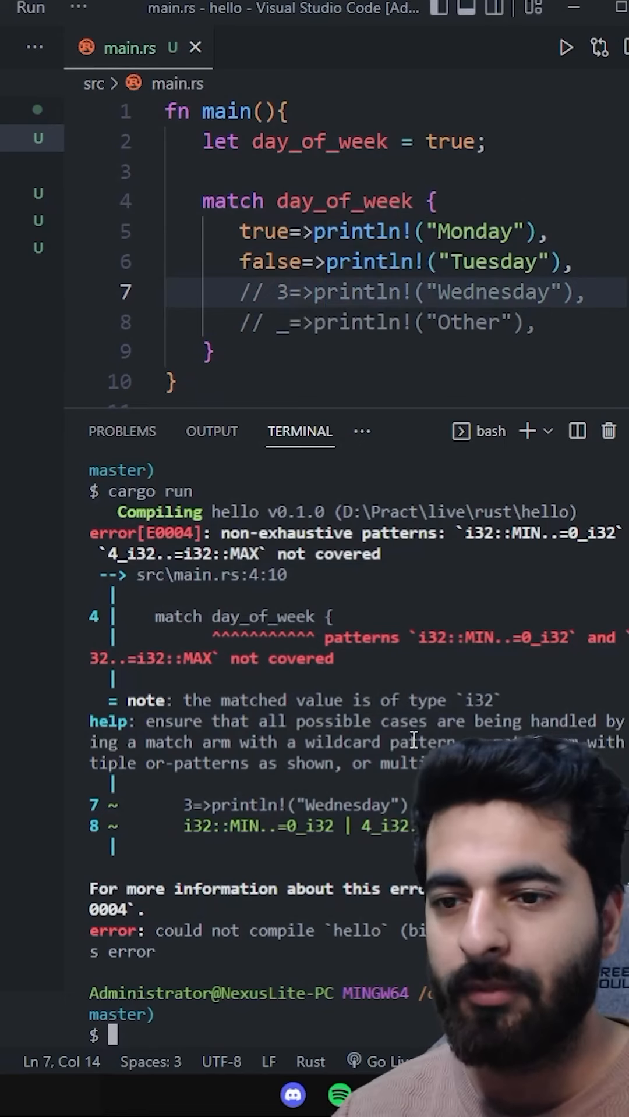
pyautogui.write('cargo run')
pyautogui.press('Return')
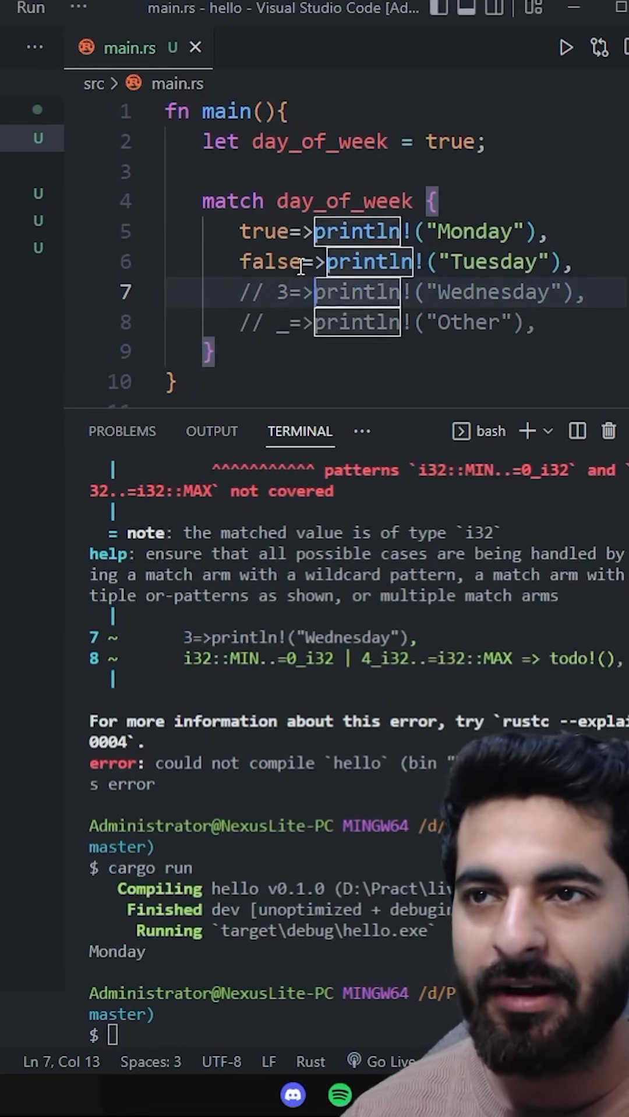
# Comment out the false arm and rerun, getting the false not covered compile error.
pyautogui.doubleClick(266, 263)
pyautogui.hotkey('ctrl', '/')
pyautogui.press('Up')
pyautogui.press('Return')
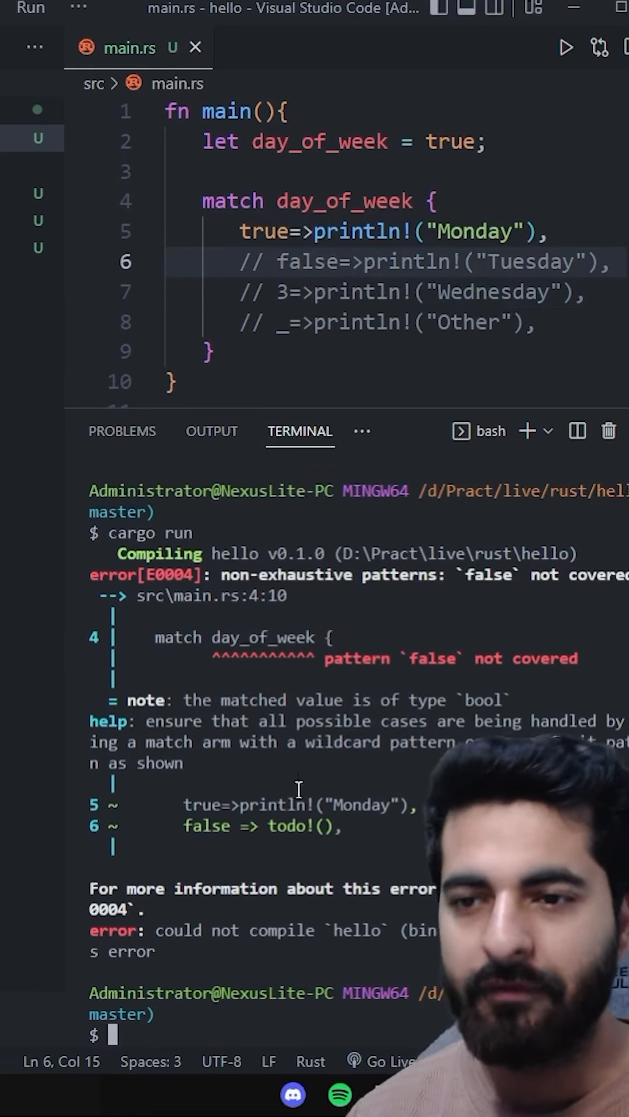
pyautogui.click(497, 262)
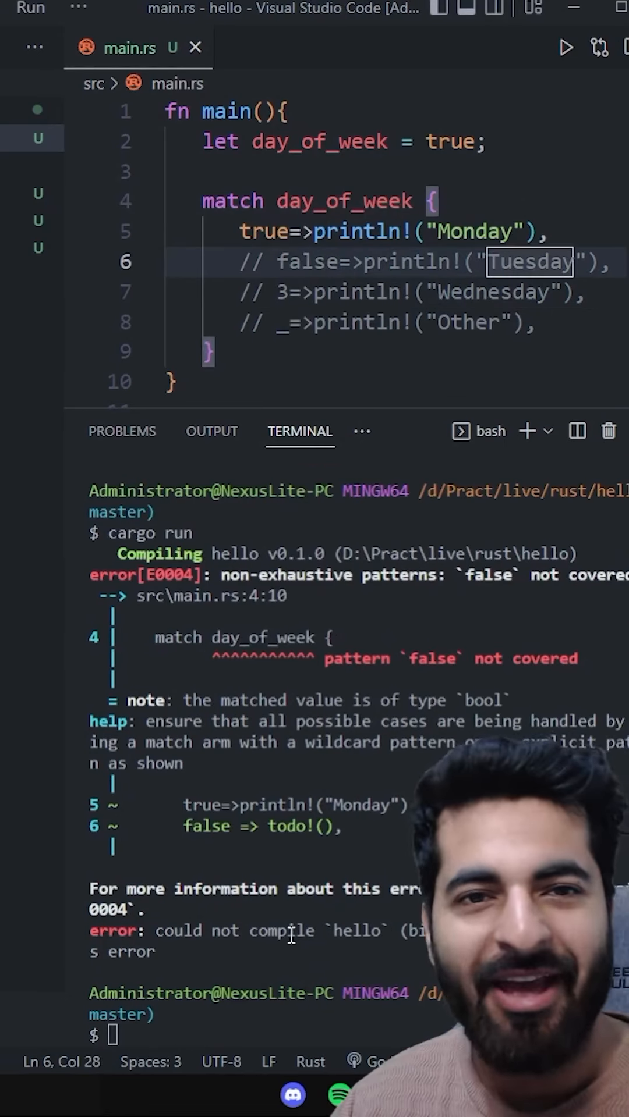